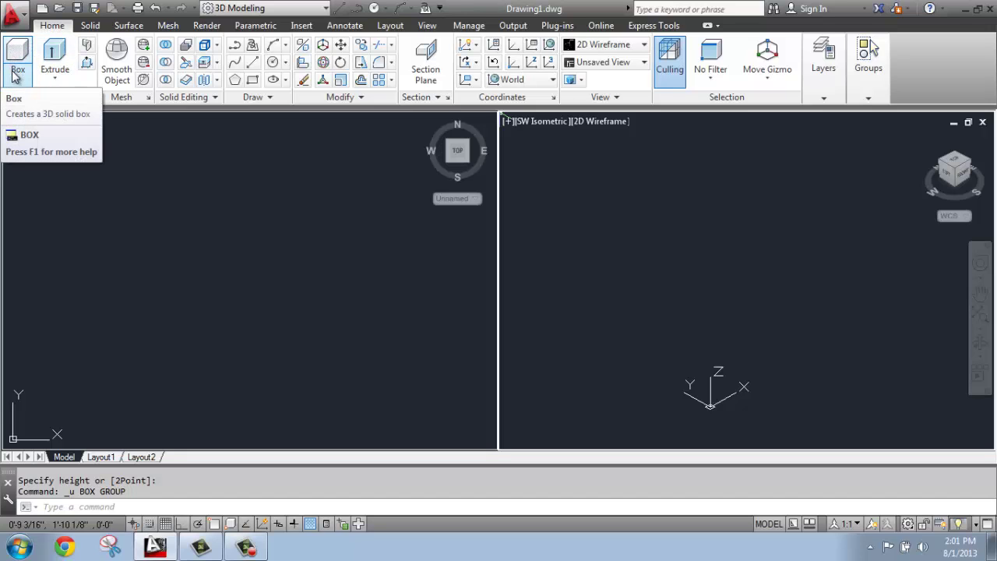
- Expand the Box split-button dropdown on the Modeling panel to show the solid primitives
click(18, 78)
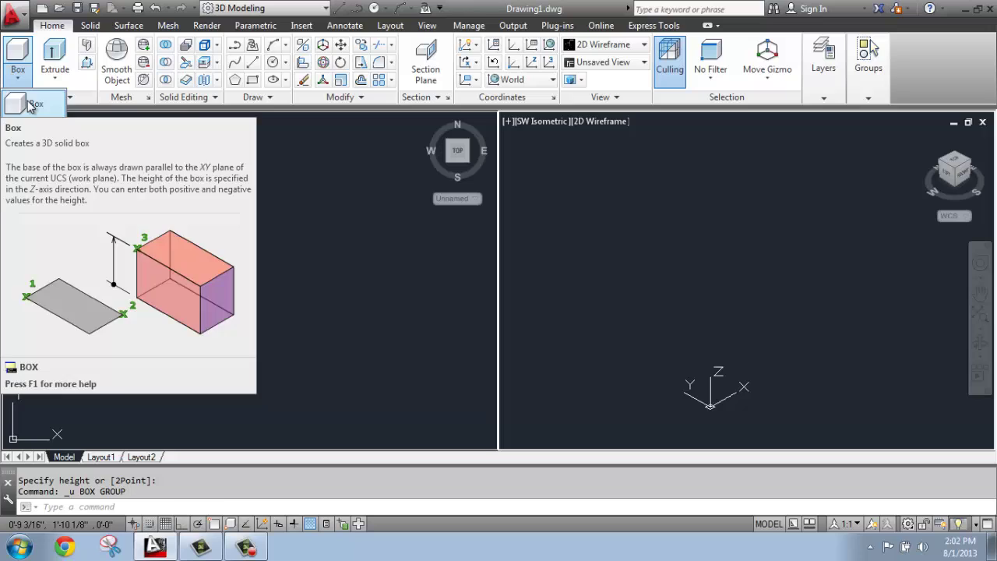
- Draw a freely sized 3D box by picking two base corners and a height point
click(28, 102)
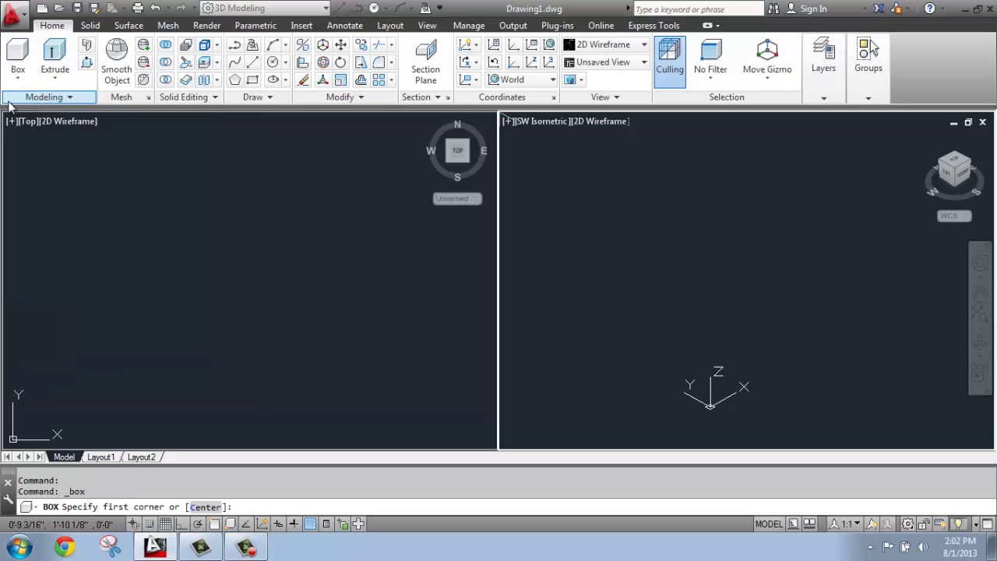
click(732, 355)
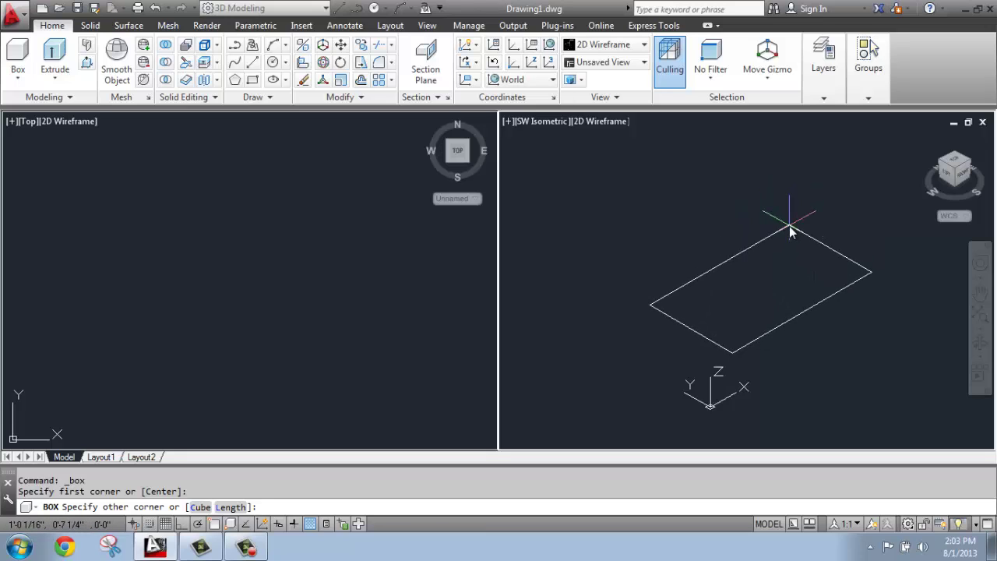
click(789, 226)
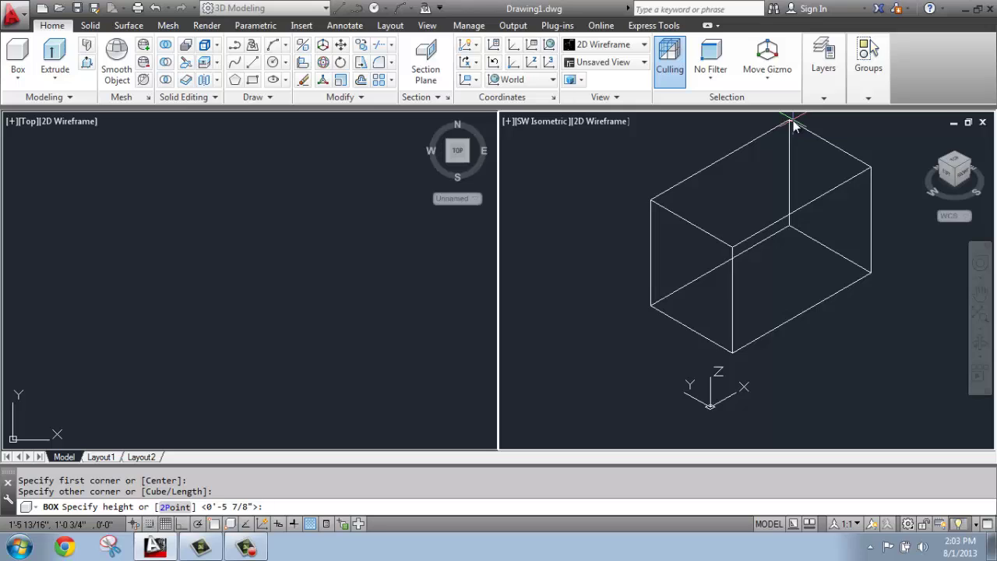
click(791, 122)
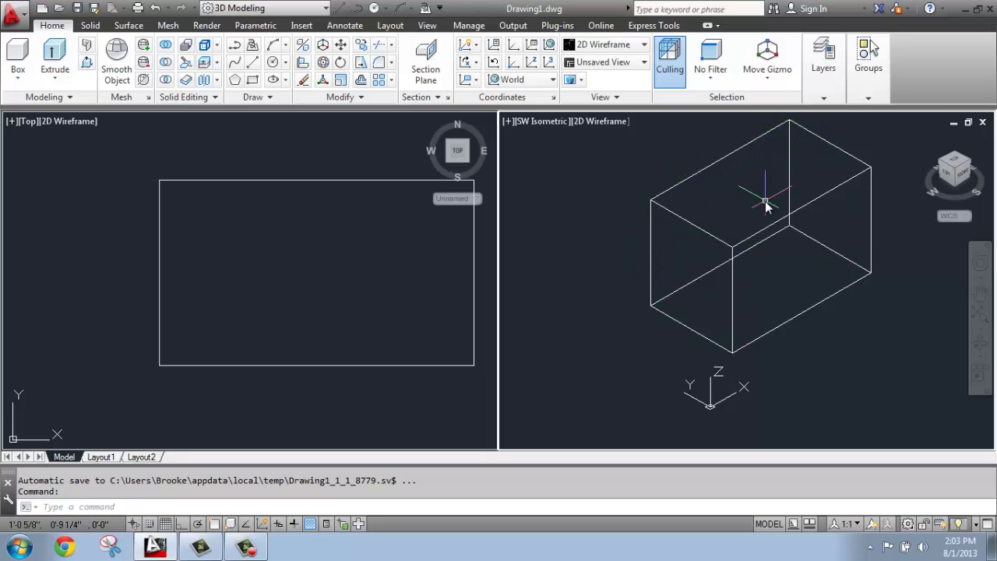
- Preview the box in Conceptual style, return to 2D Wireframe, then erase the box
click(615, 120)
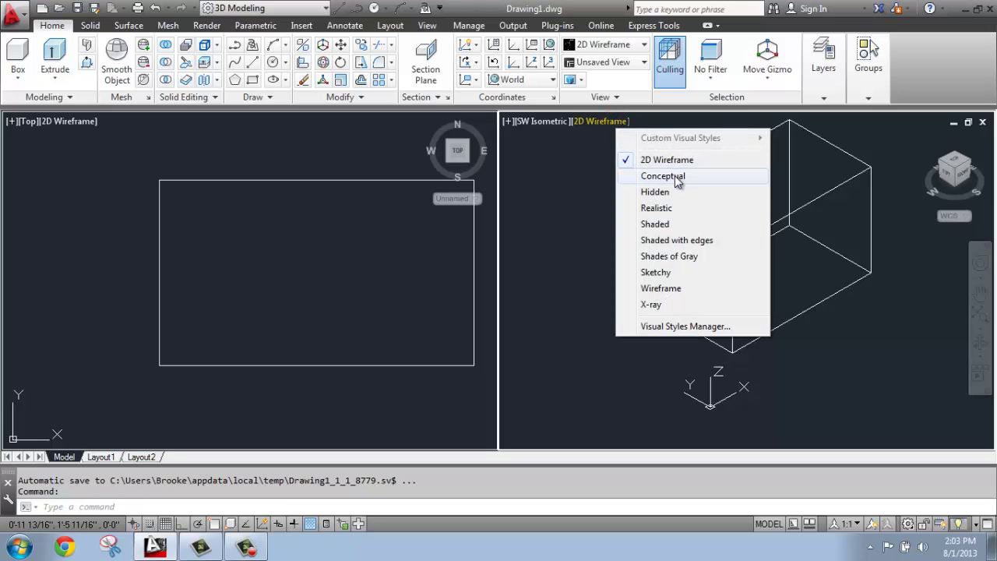
click(676, 177)
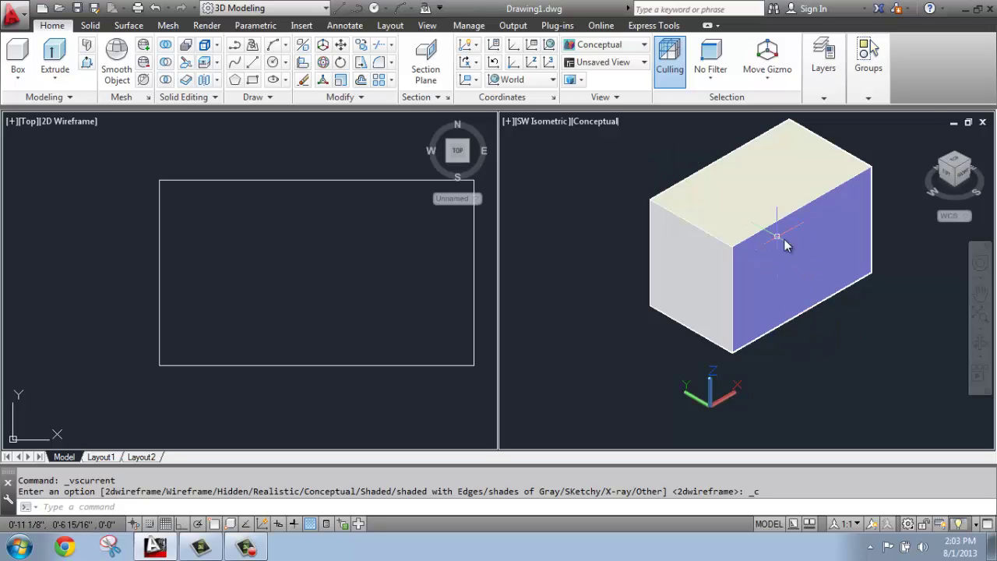
mouse_move(784, 246)
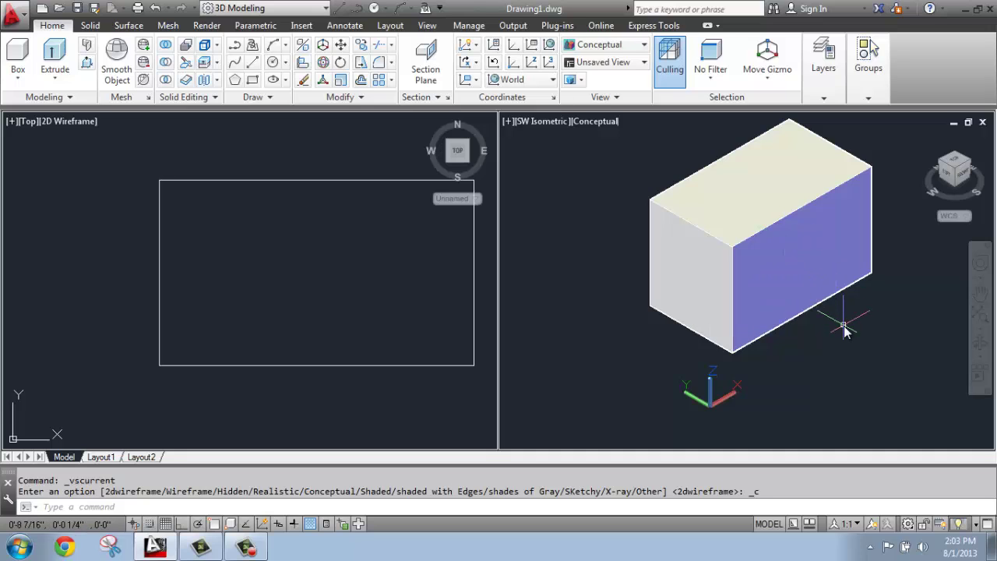
click(606, 122)
click(646, 159)
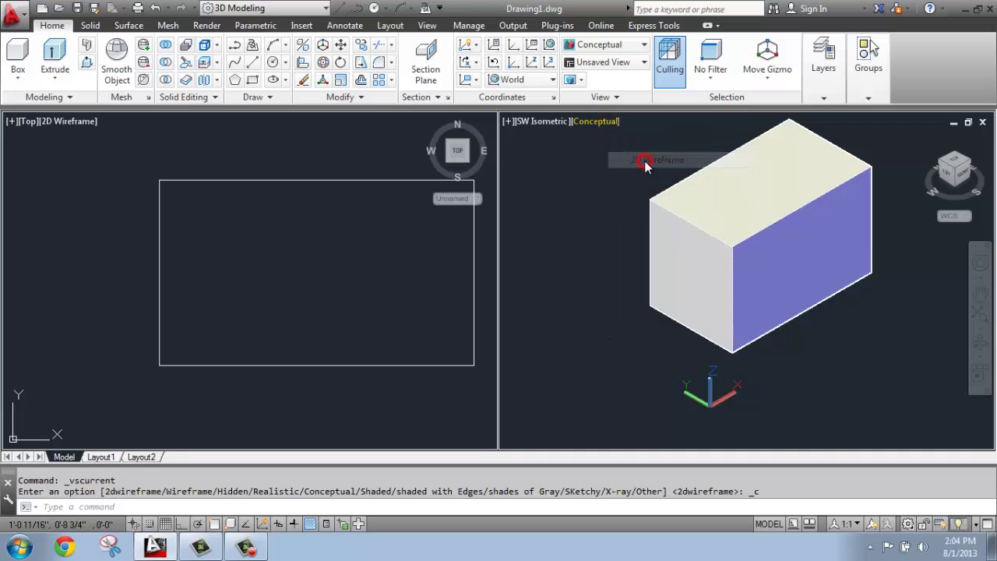
click(711, 236)
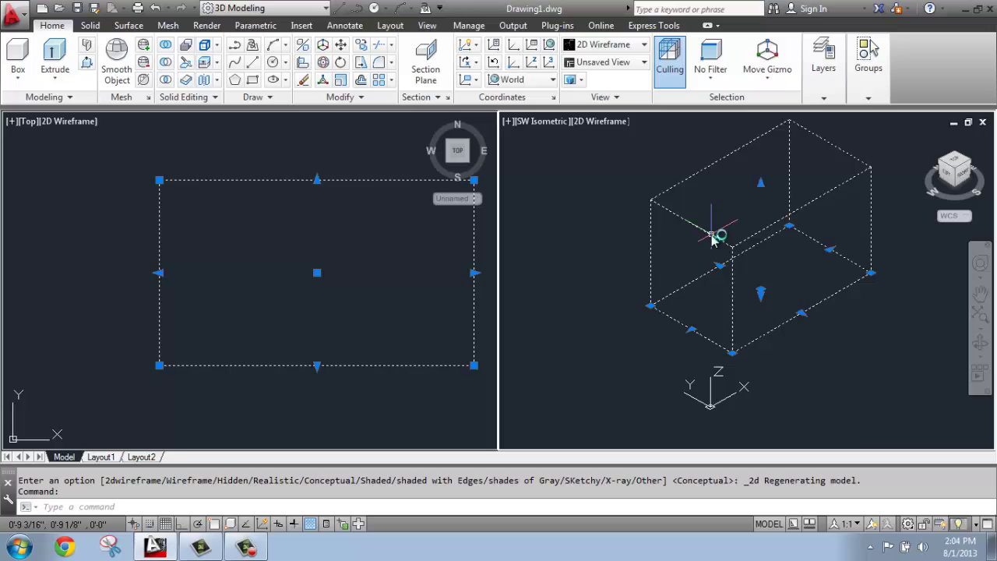
key(Delete)
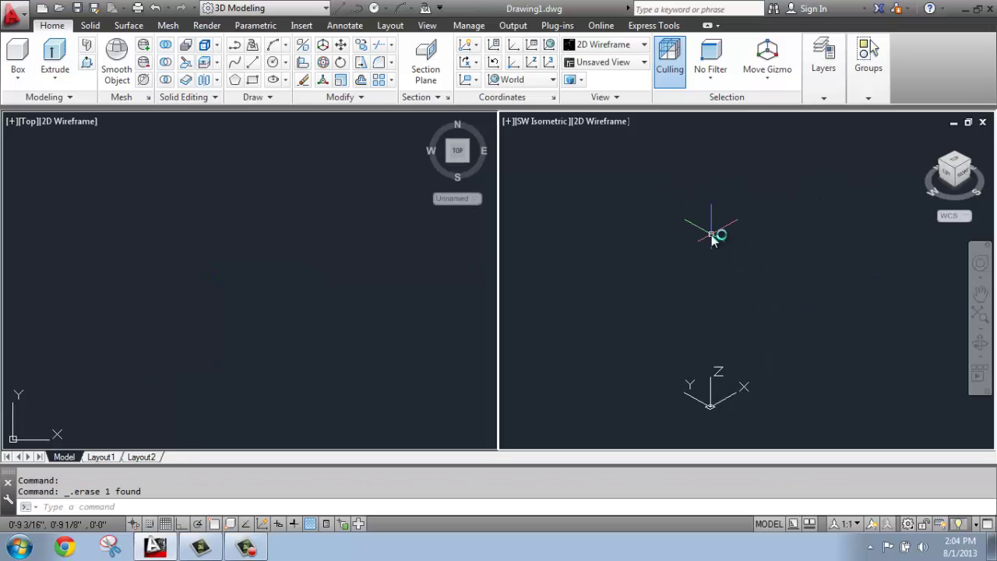
- Draw a box from a picked corner with Ortho on: length 6, width 9, height 12
click(19, 61)
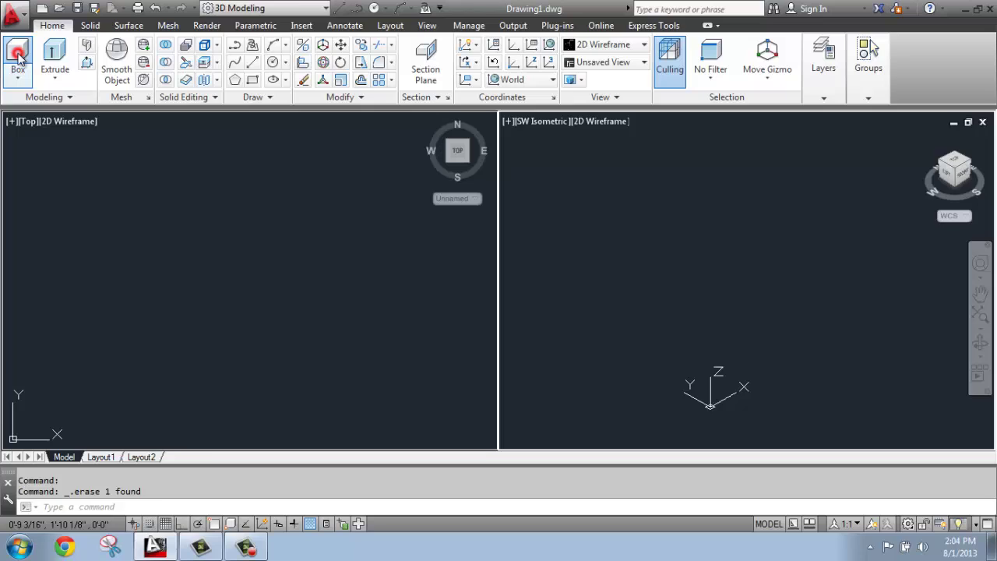
click(725, 349)
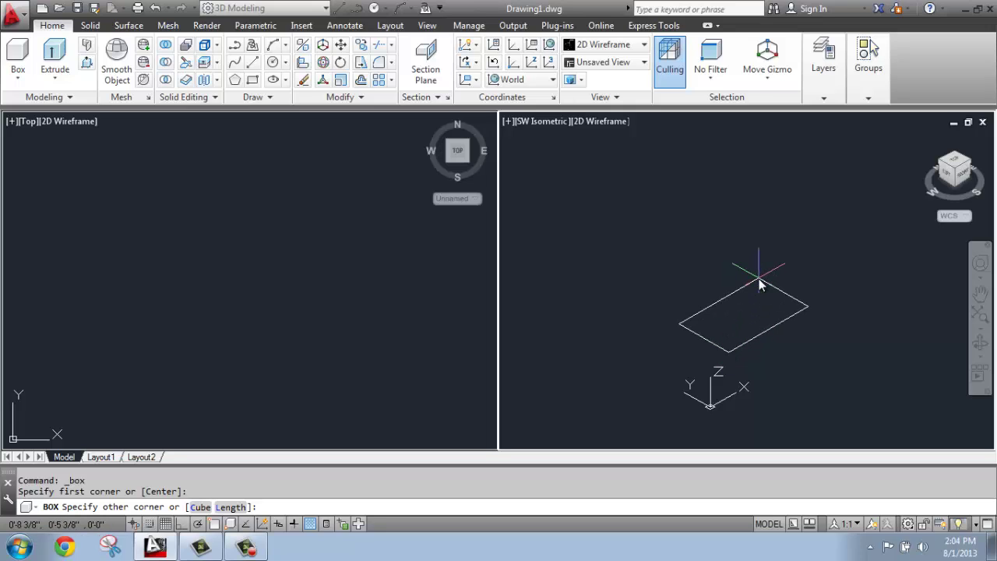
text(l)
key(Return)
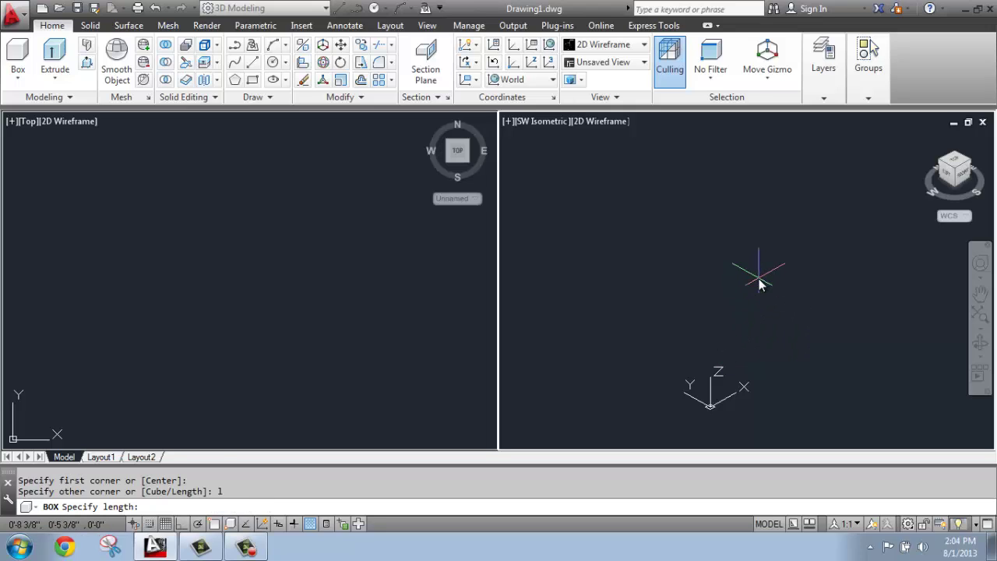
click(181, 526)
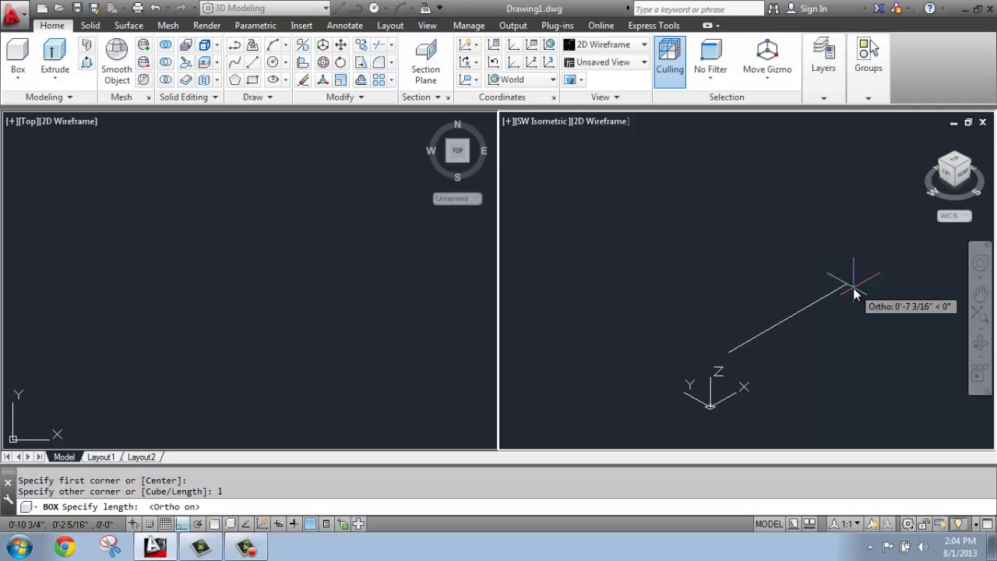
key(Return)
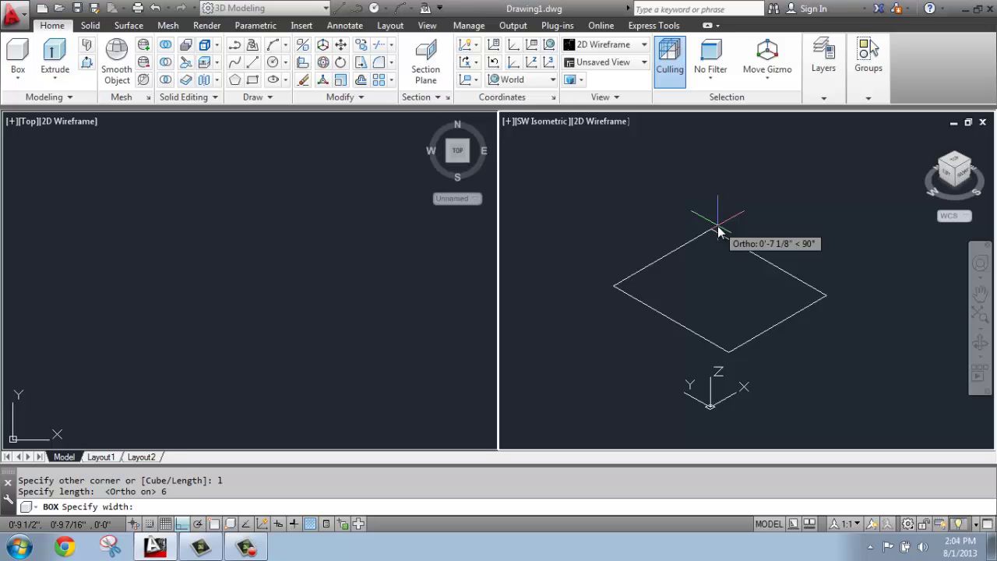
key(Return)
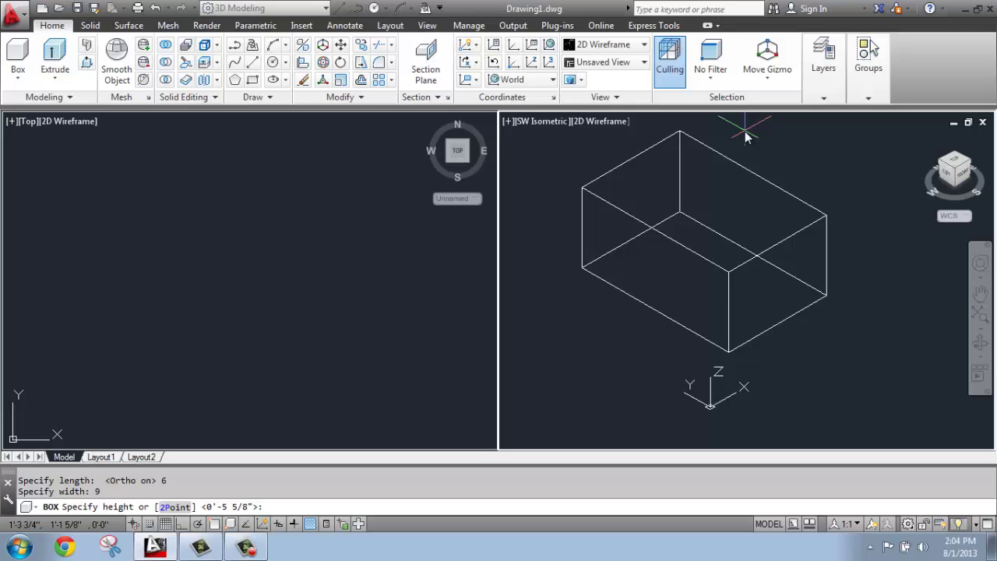
key(Return)
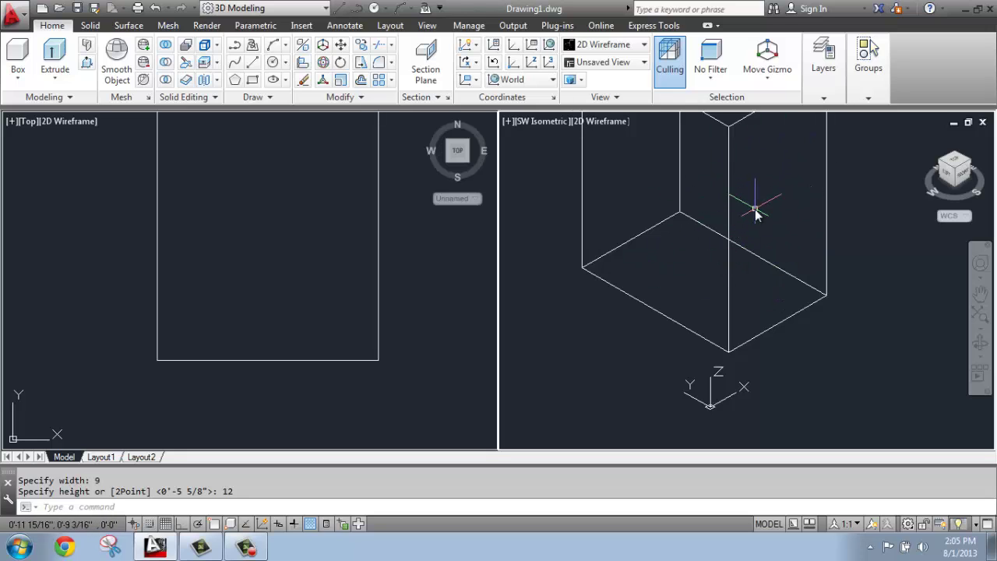
- Zoom and pan the SW Isometric viewport until the whole 6×9×12 box is centred
scroll(756, 212, down, 2)
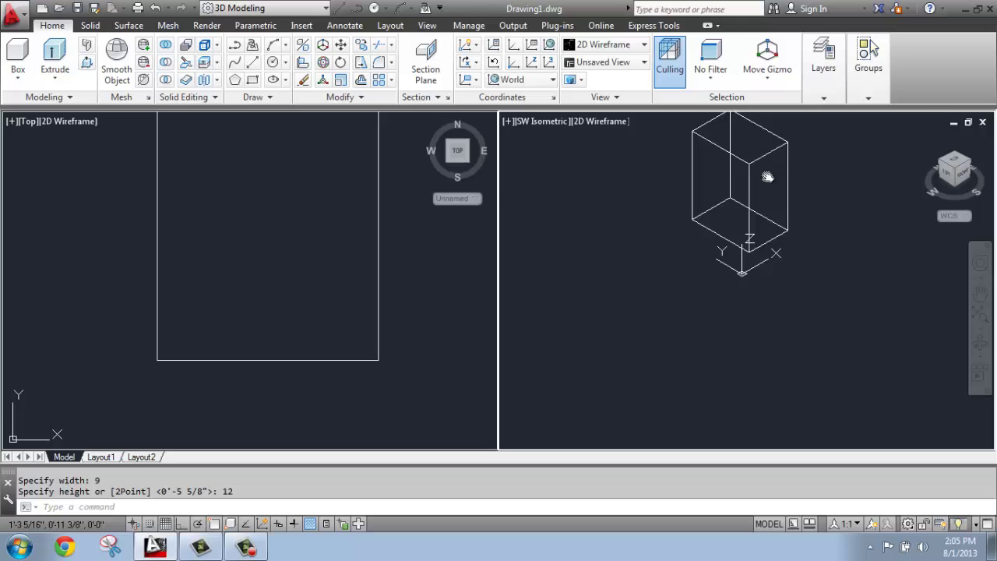
middle_drag(767, 185, 755, 263)
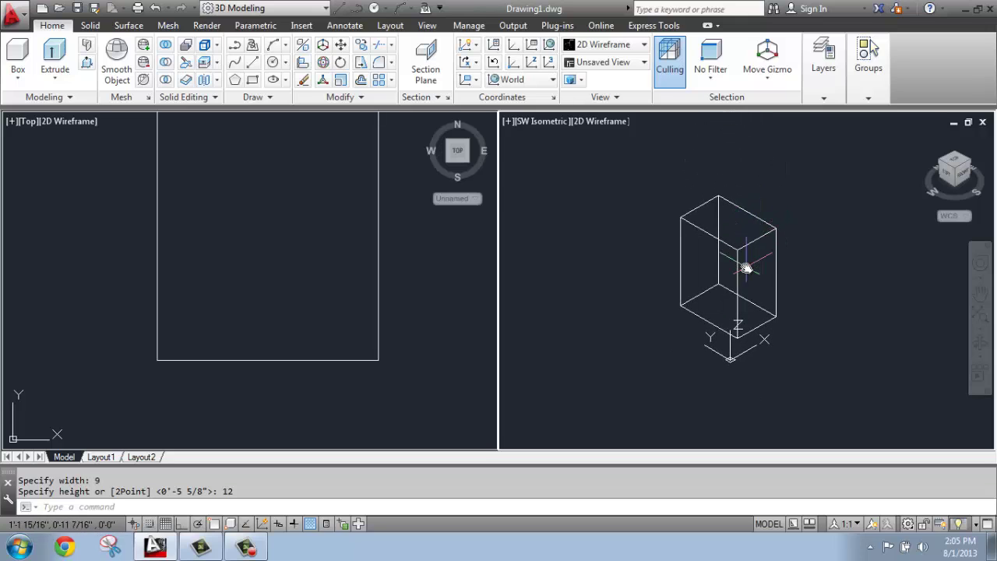
scroll(748, 267, up, 2)
middle_drag(752, 206, 780, 209)
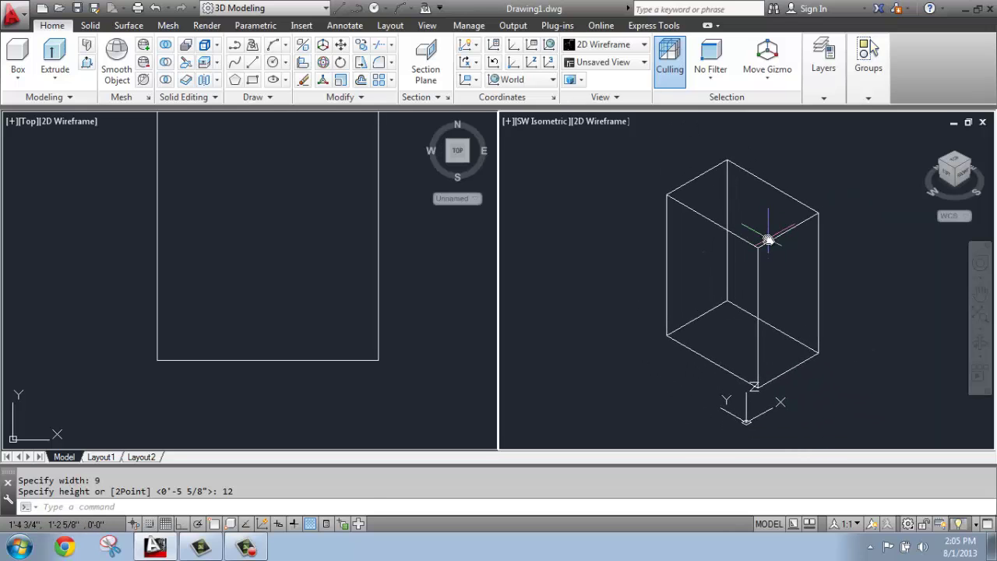
scroll(768, 240, down, 3)
scroll(768, 241, up, 5)
scroll(768, 241, down, 2)
middle_drag(768, 231, 746, 219)
middle_drag(724, 182, 722, 203)
scroll(752, 392, up, 2)
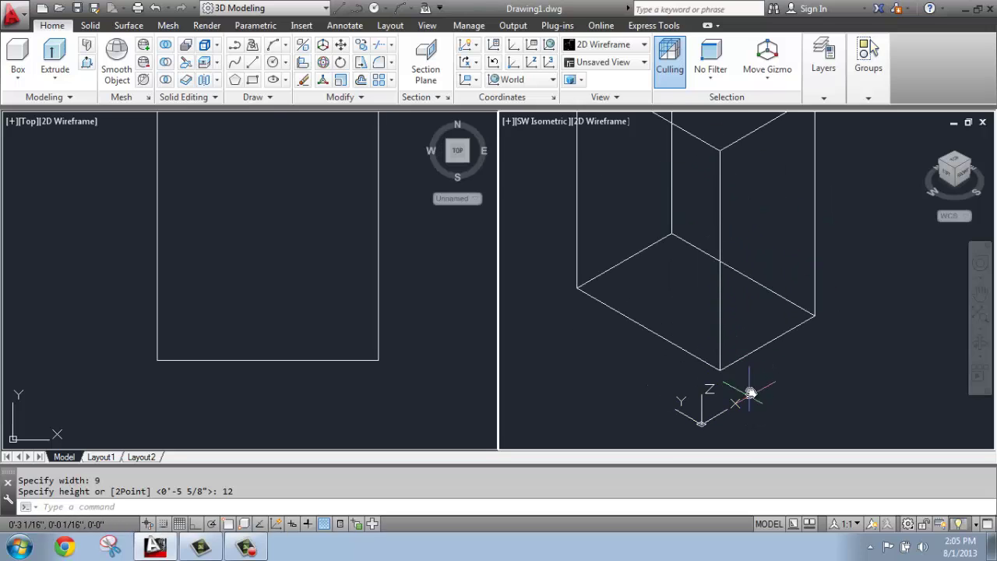
scroll(752, 392, down, 2)
middle_drag(741, 307, 684, 304)
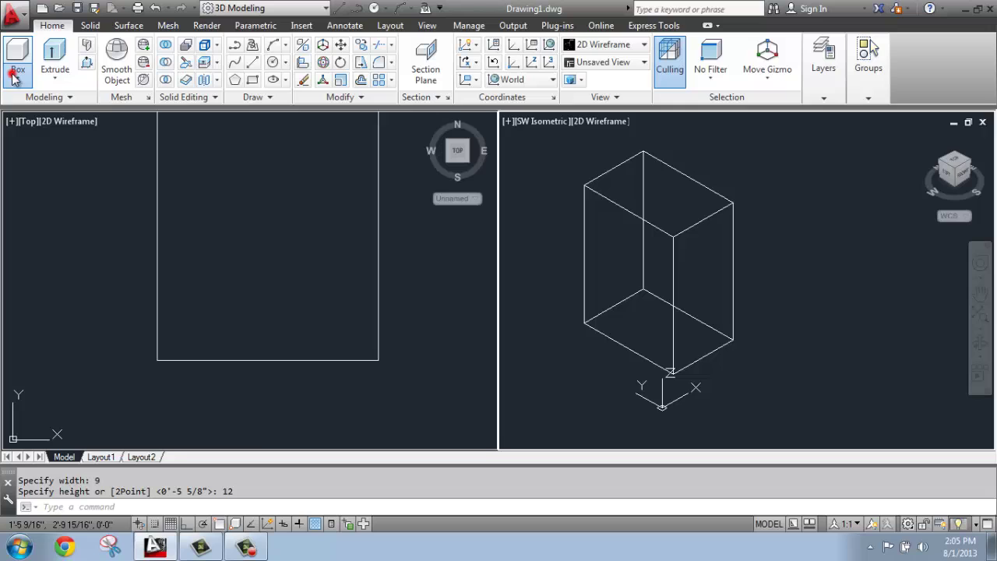
- Place a cylinder to the right of the box with radius 3 and height 6
click(14, 75)
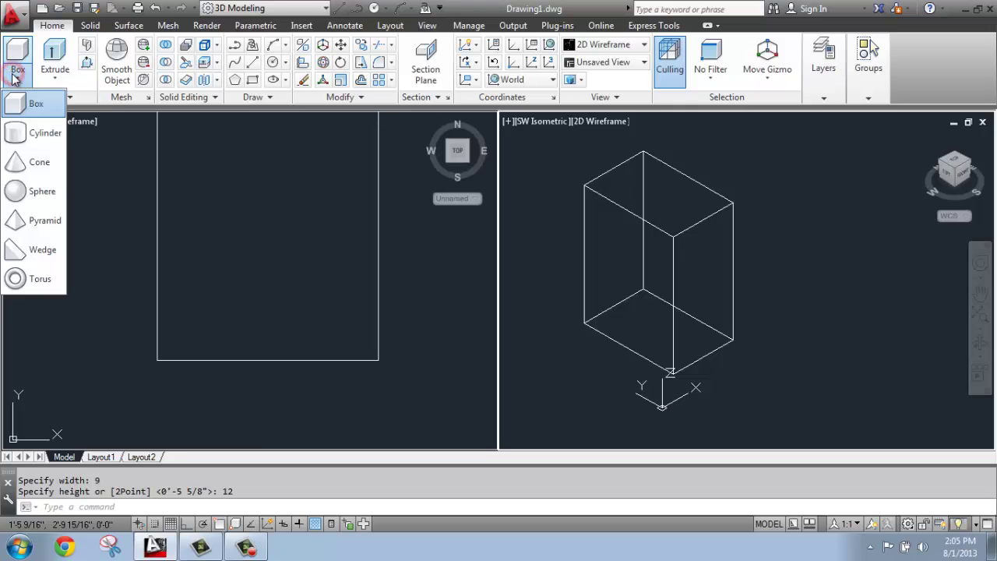
click(42, 138)
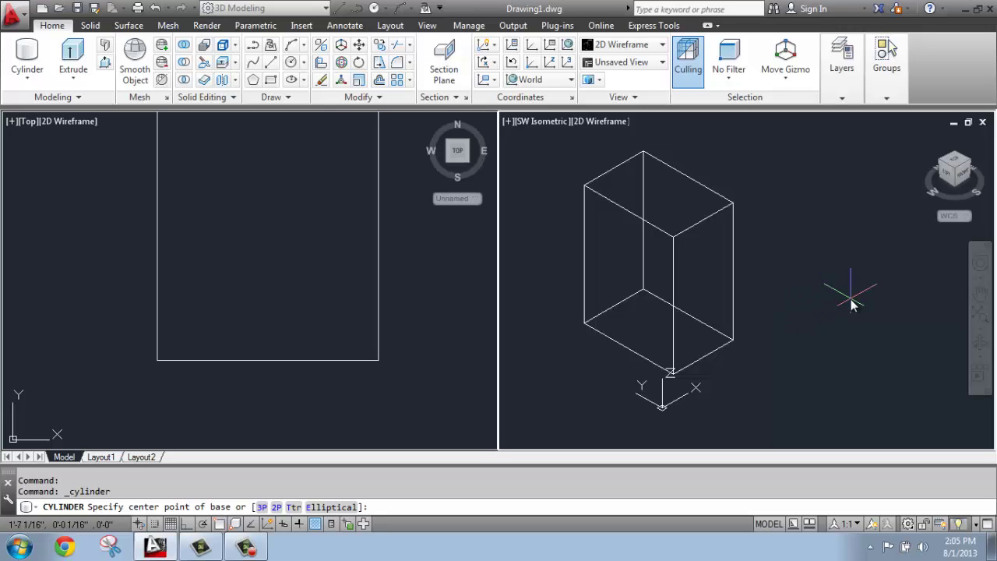
click(851, 304)
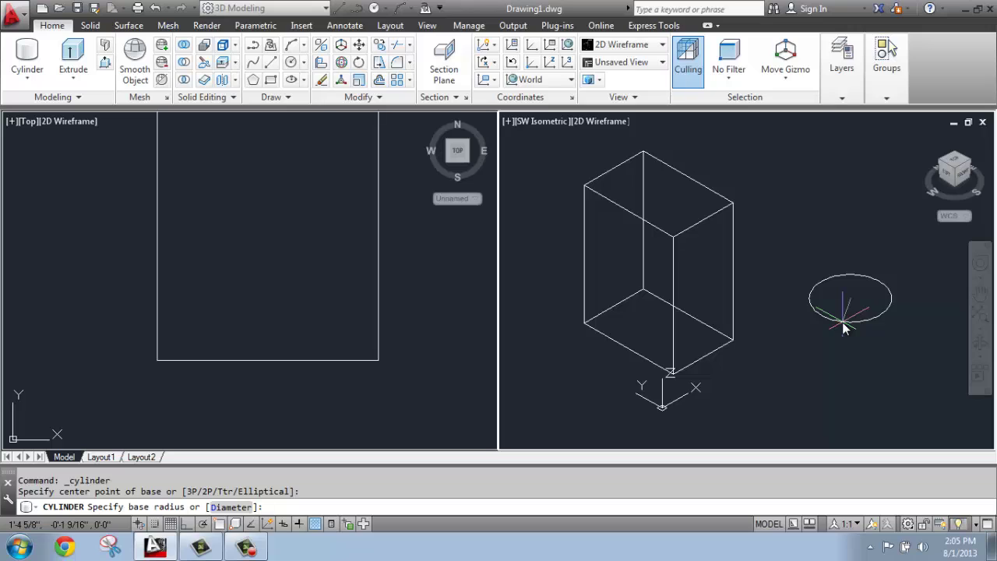
text(3)
key(Return)
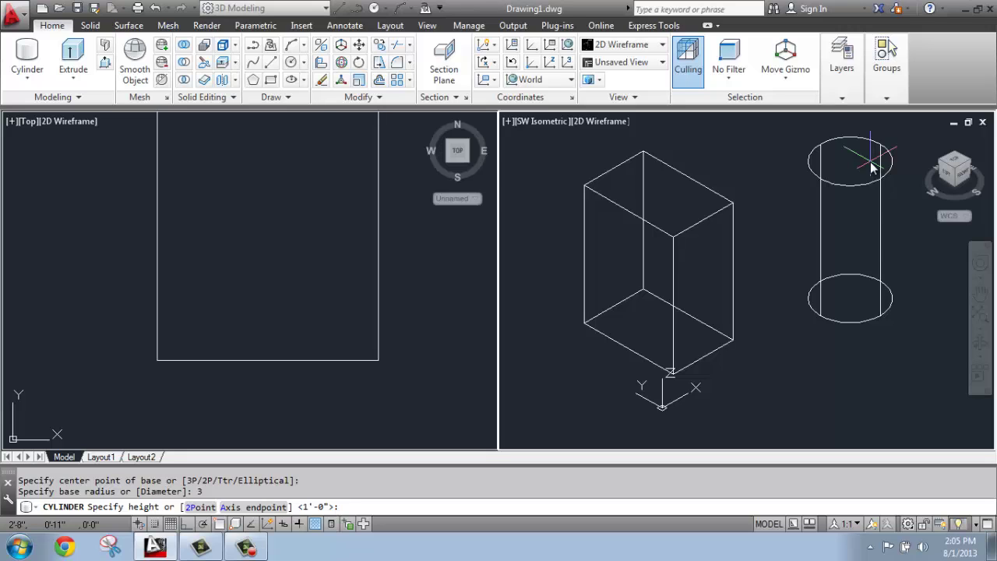
key(Return)
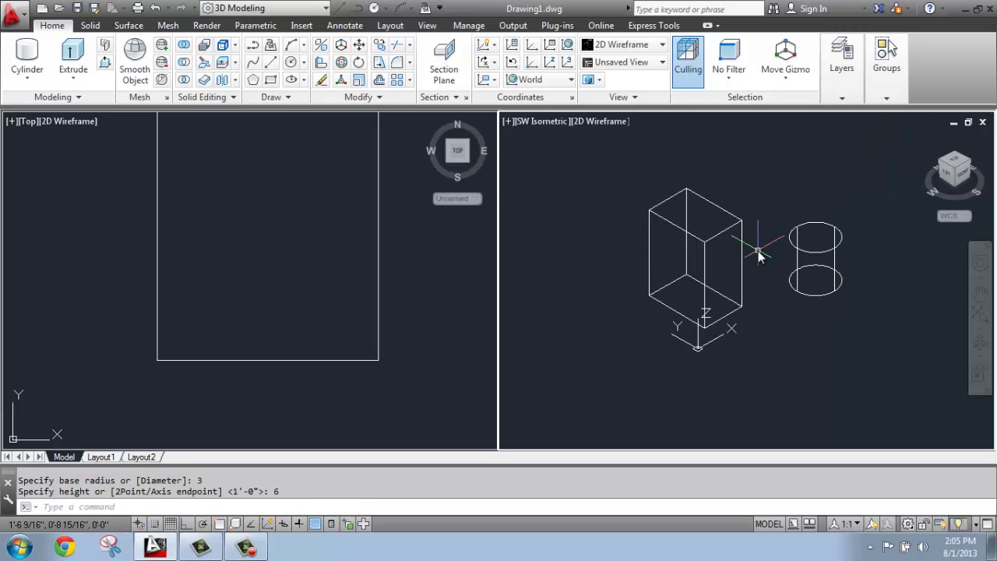
- Pan and zoom the isometric viewport so the box and cylinder appear larger and centred
scroll(758, 254, down, 3)
middle_drag(798, 257, 712, 282)
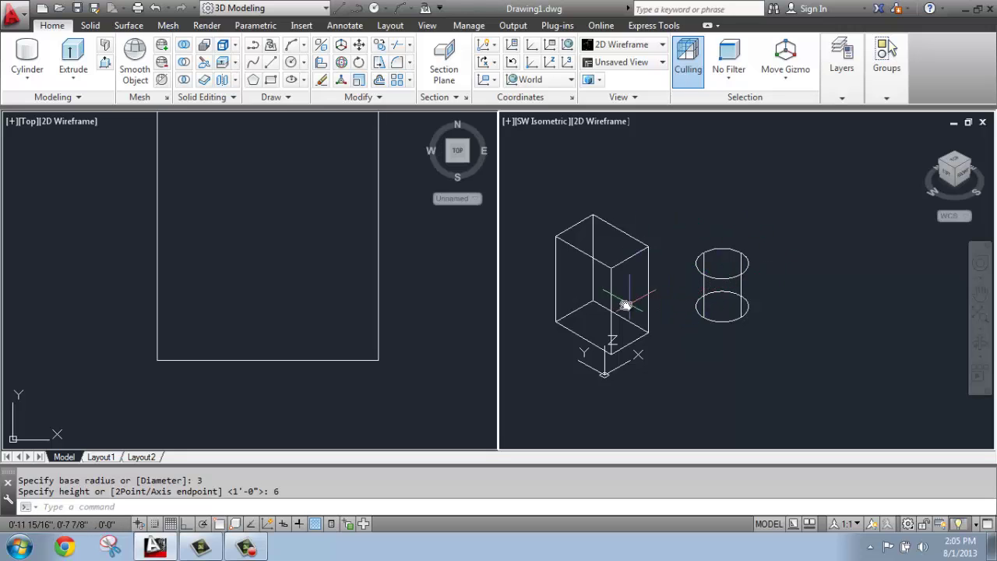
scroll(626, 297, up, 3)
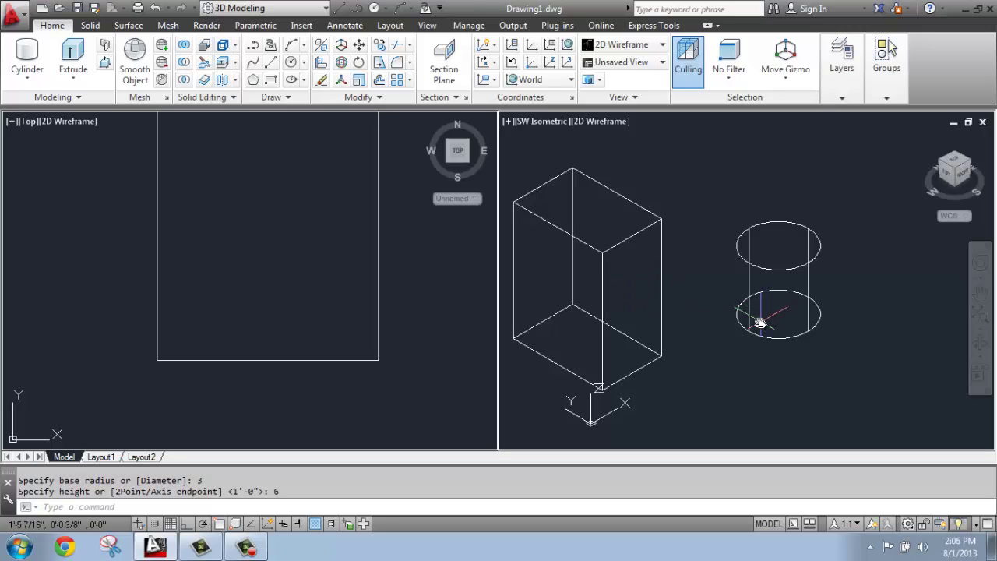
mouse_move(754, 323)
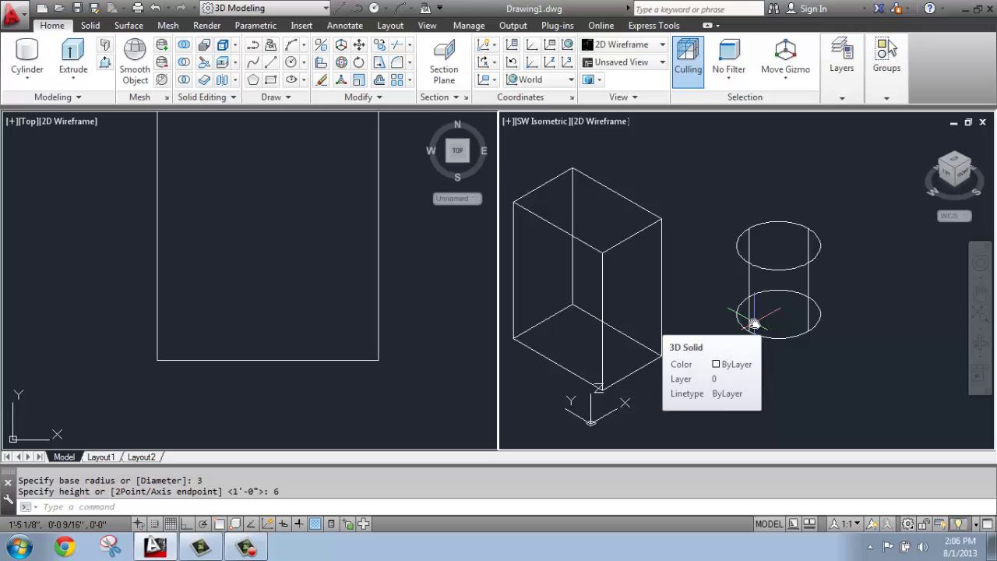